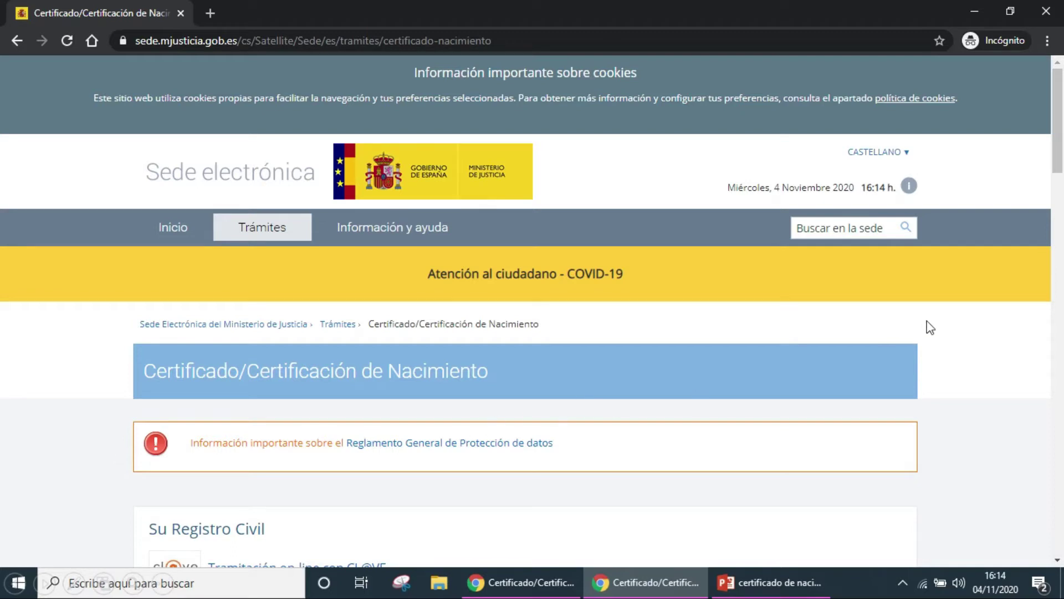
# - Open the online birth certificate application that does not require a digital certificate
pyautogui.scroll(-7, 983, 413)
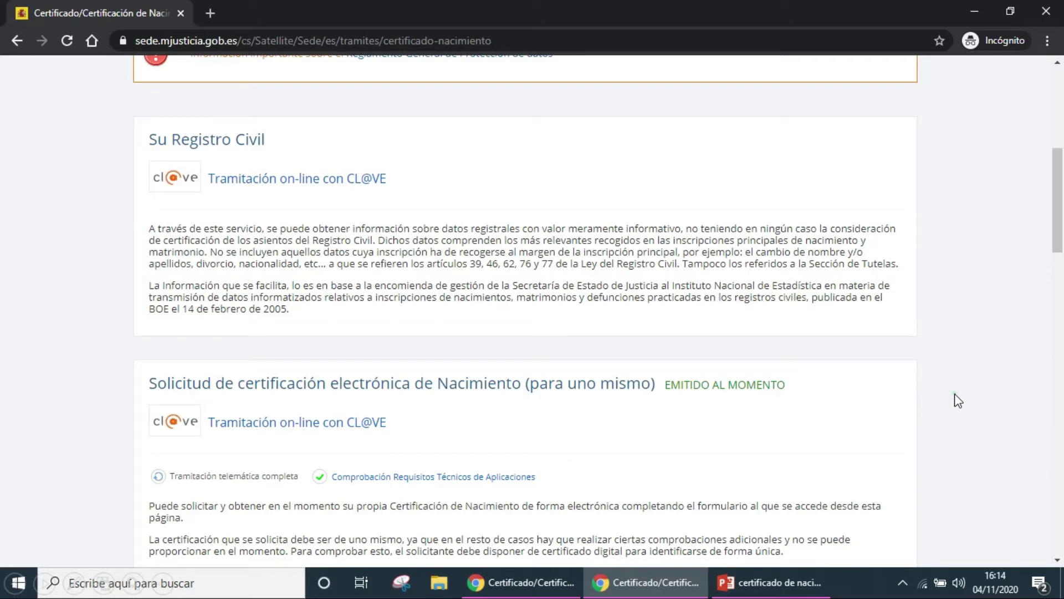
pyautogui.scroll(-10, 956, 396)
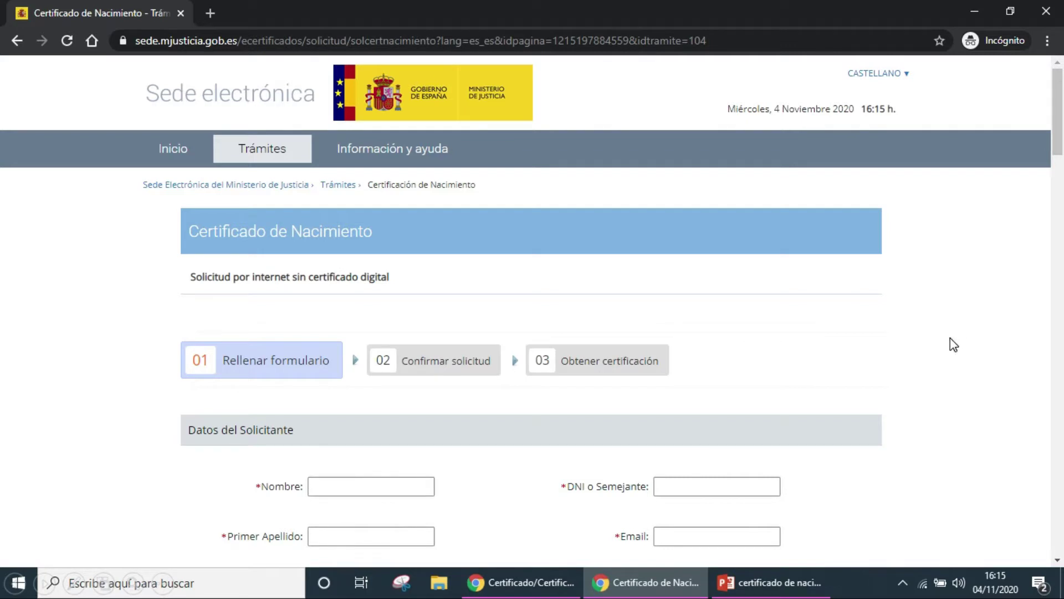
# - Fill in the applicant's name, surnames, ID number, e-mail and contact phone, and complete the applicant's home address
pyautogui.scroll(-4, 950, 338)
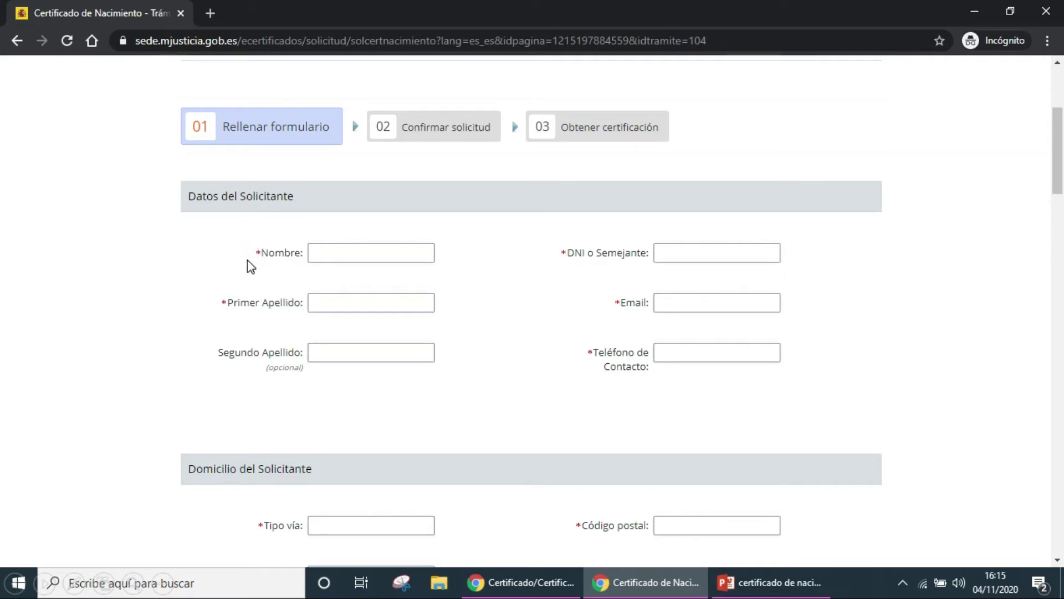
pyautogui.click(156, 267)
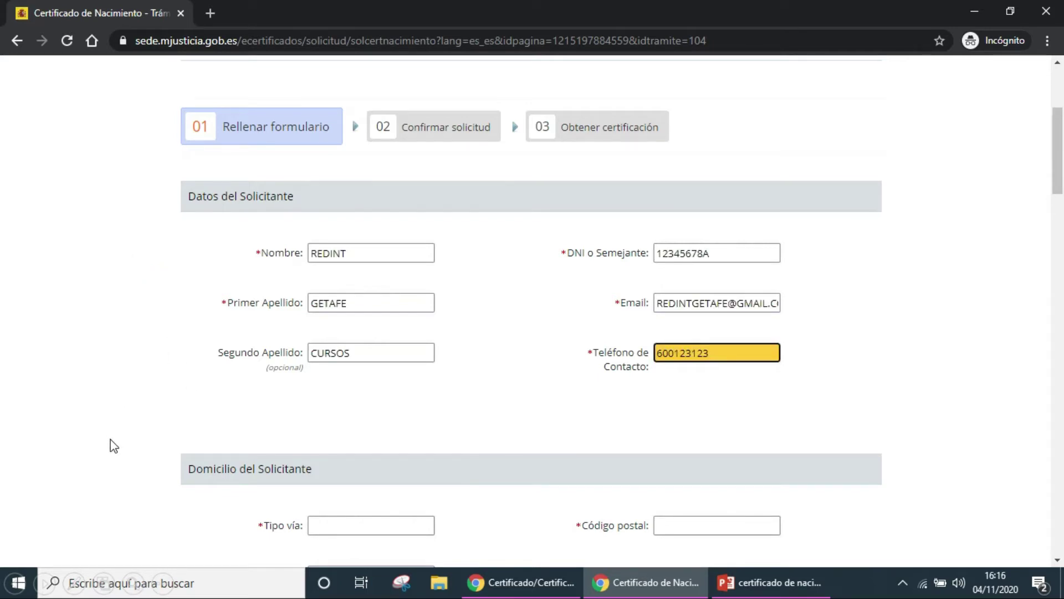
pyautogui.scroll(-5, 155, 242)
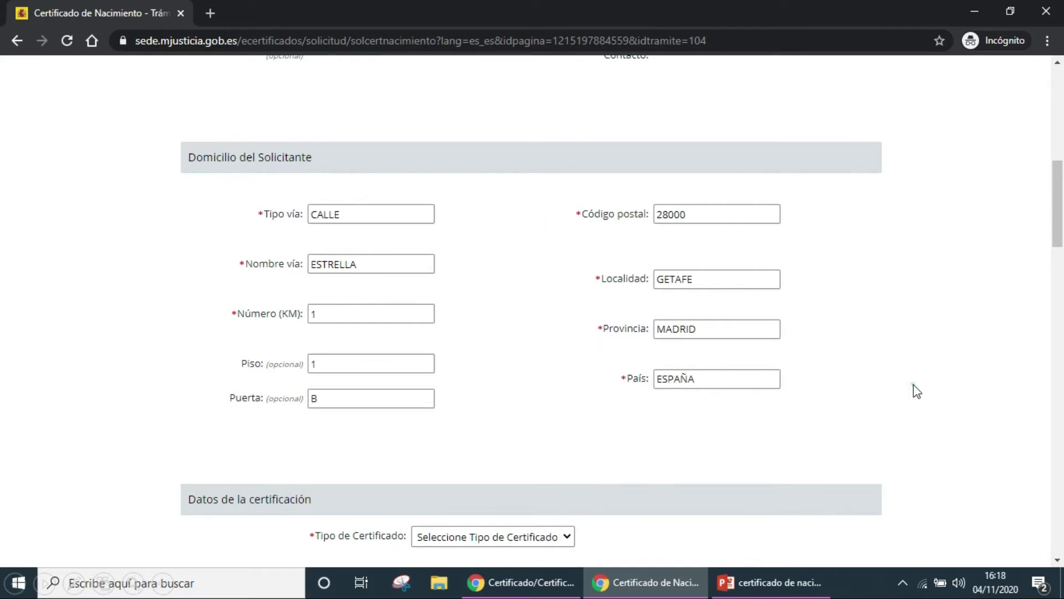
# - Set the certificate type to Literal, the reason to MATRIMONIO and the recipient to Administración pública, procedimientos administrativos
pyautogui.scroll(-7, 915, 388)
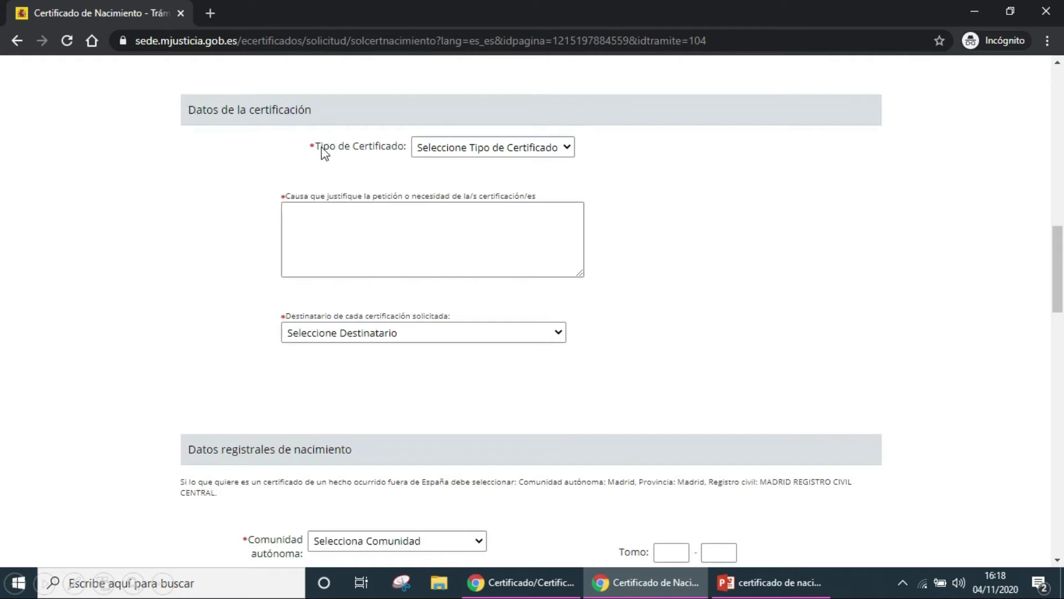
pyautogui.click(567, 146)
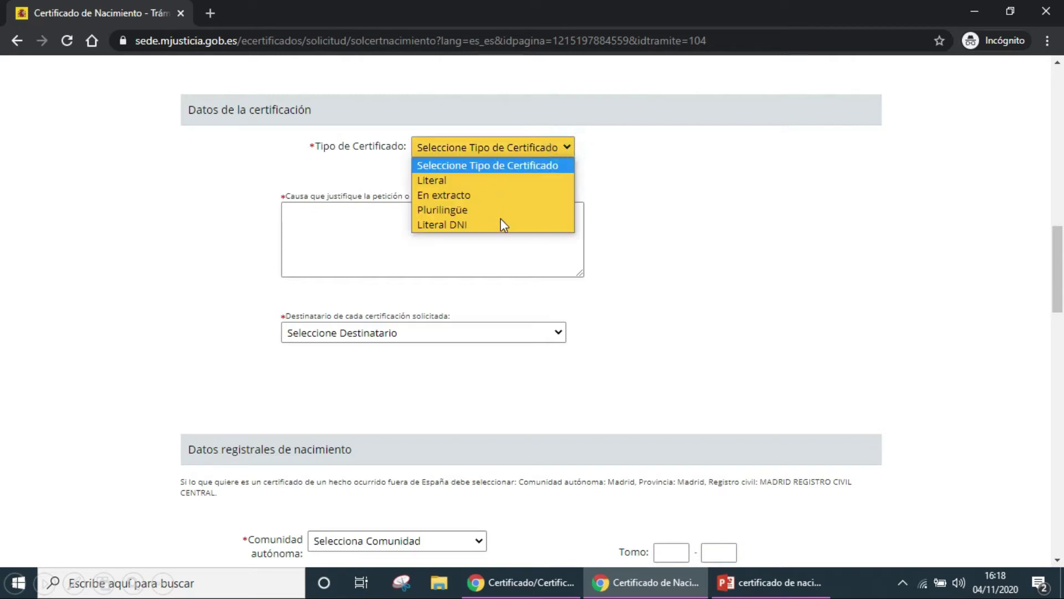
pyautogui.click(437, 181)
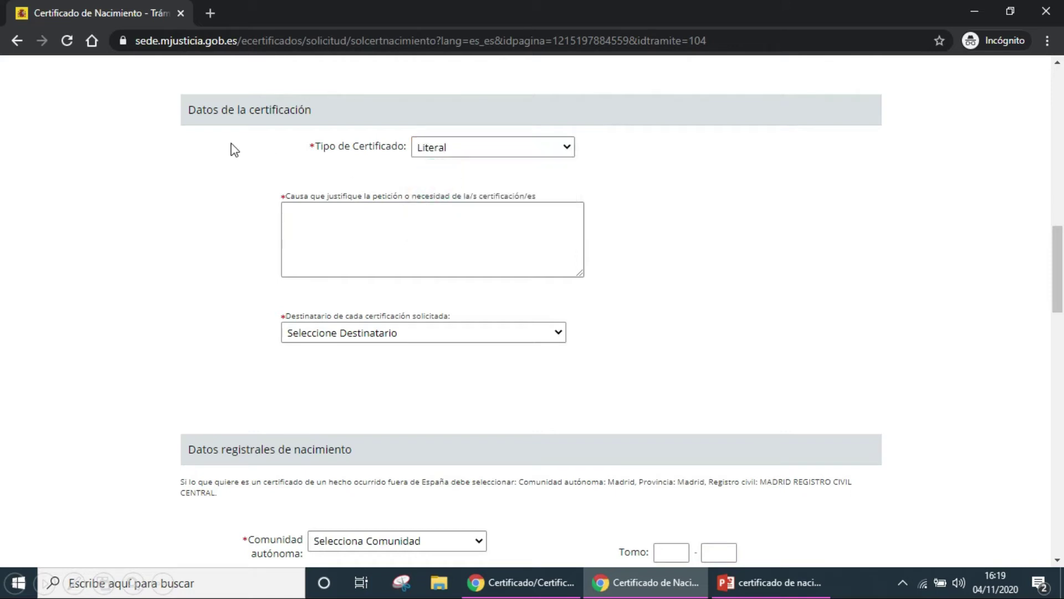
pyautogui.click(462, 226)
pyautogui.write('MATRIMONIO')
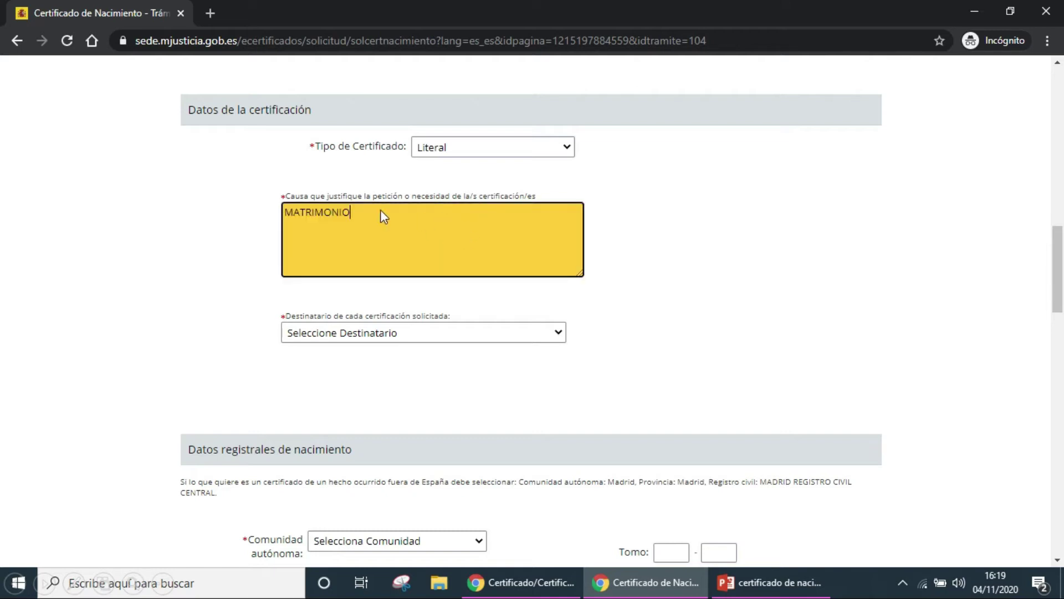
pyautogui.click(556, 333)
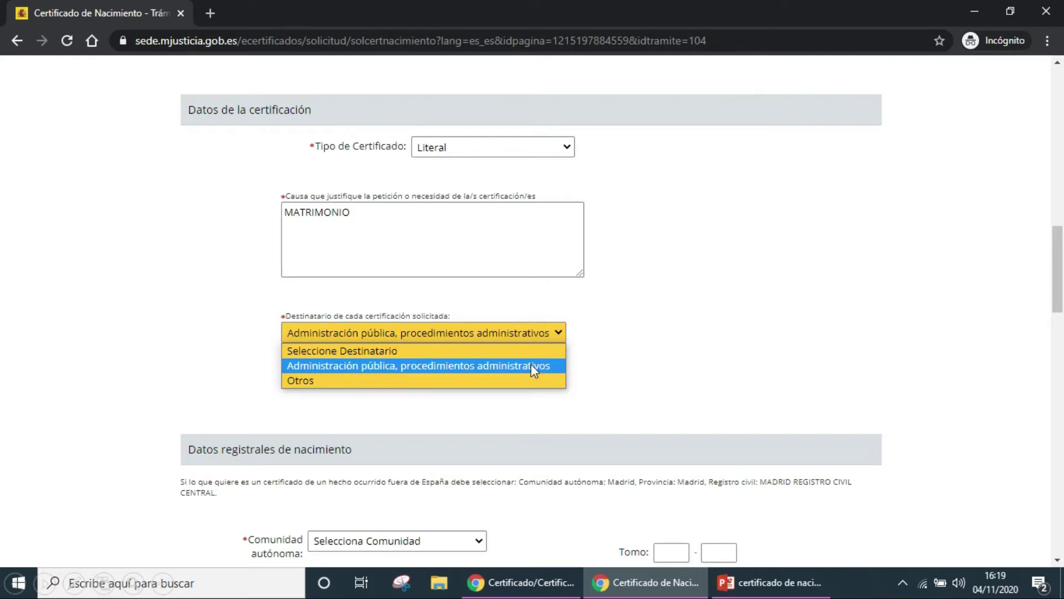
pyautogui.click(549, 365)
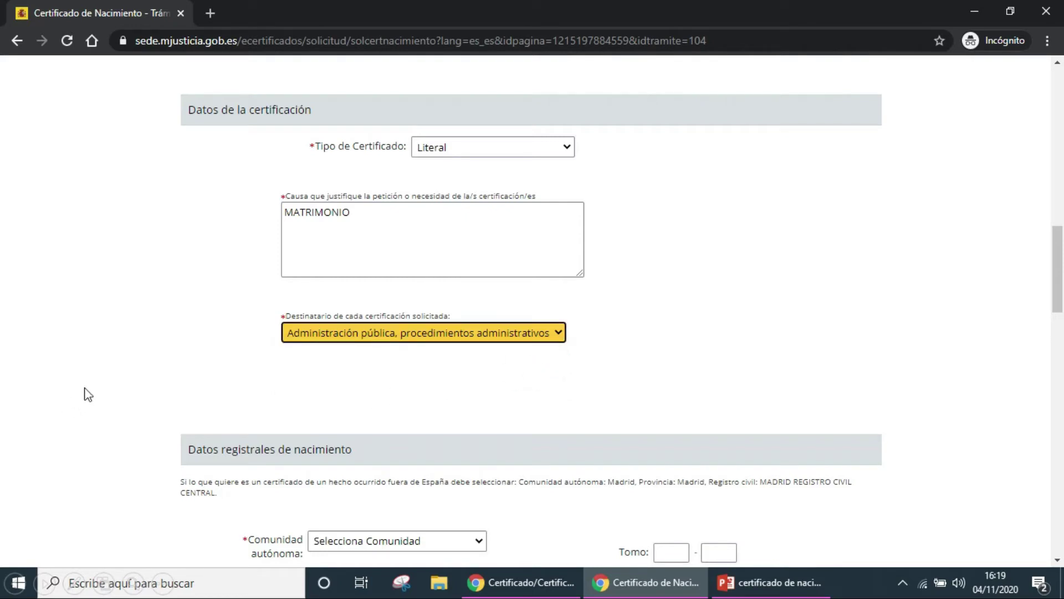
# - Set the birth registry to community MADRID, province MADRID and civil registry GETAFE, and fill in the certificate subject's personal and parents' details
pyautogui.scroll(-5, 111, 377)
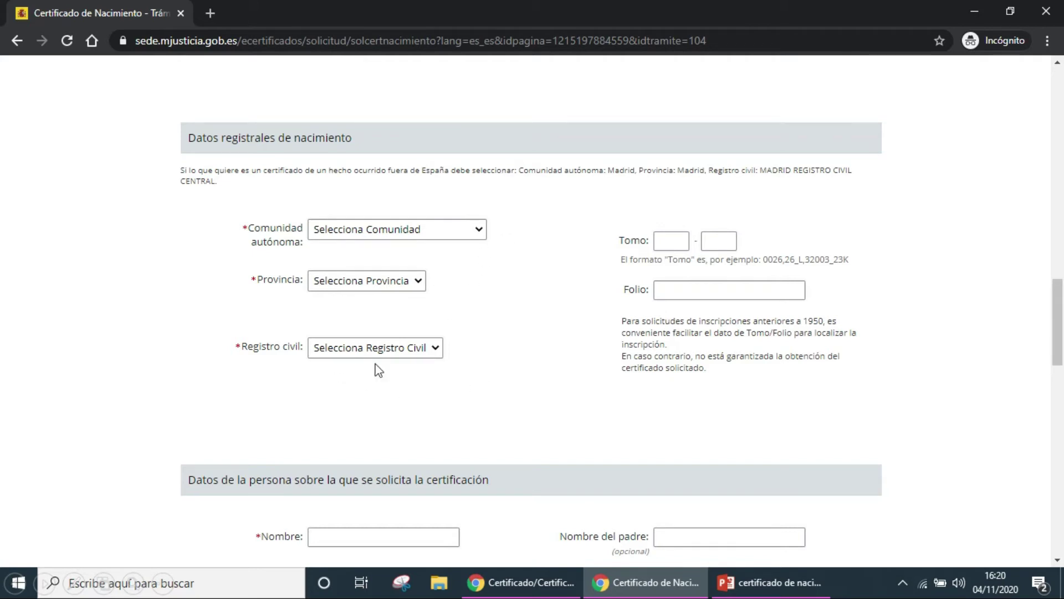
pyautogui.click(535, 309)
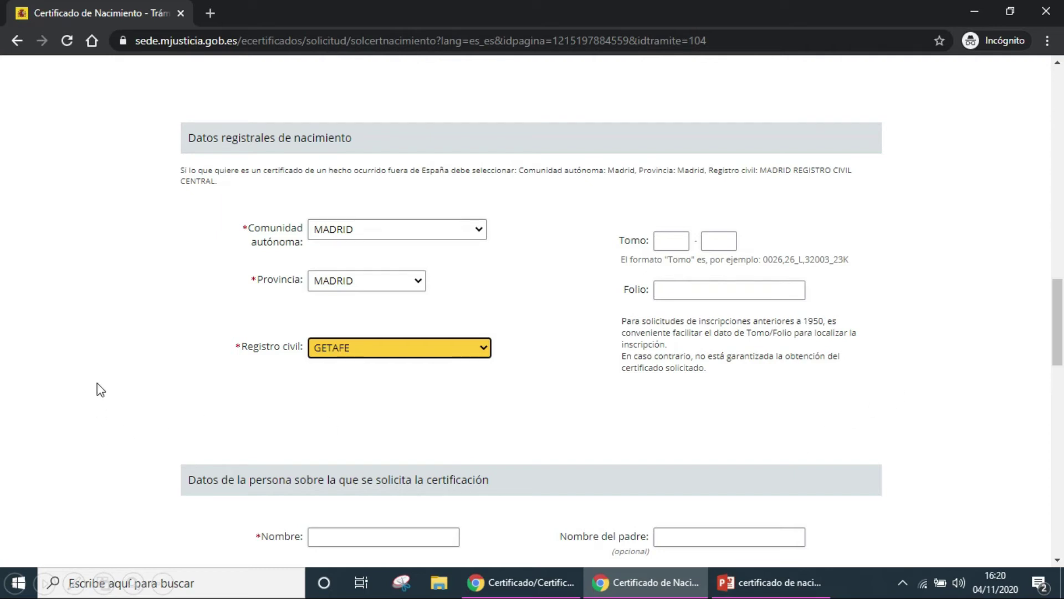
pyautogui.scroll(-7, 101, 417)
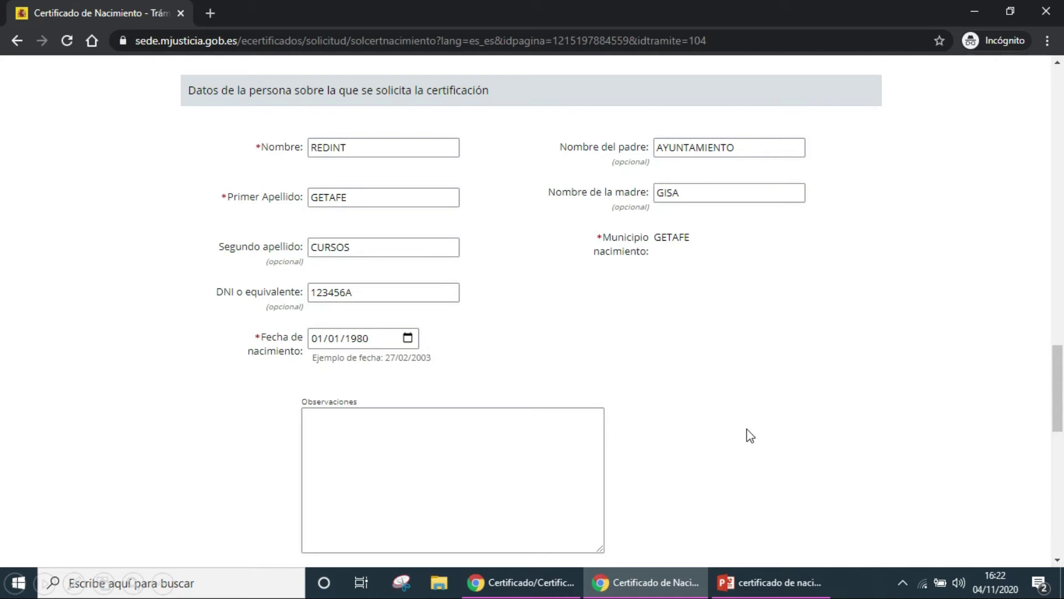
# - Request one certificate by postal mail, accept e-mail communications and the conditions, and continue to the confirmation stage
pyautogui.scroll(-10, 748, 429)
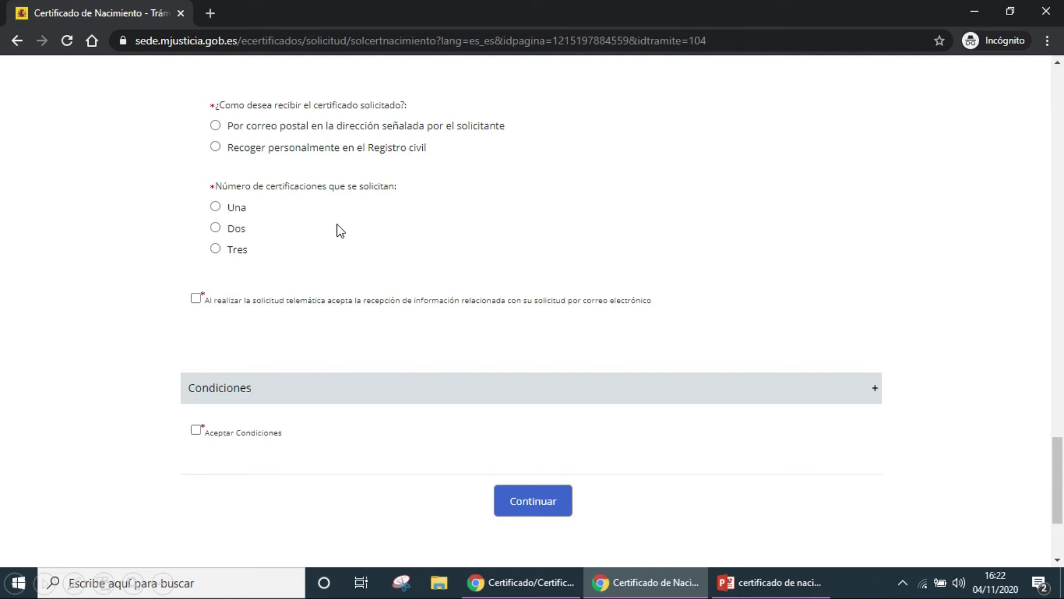
pyautogui.click(229, 126)
pyautogui.click(215, 206)
pyautogui.click(196, 298)
pyautogui.click(196, 431)
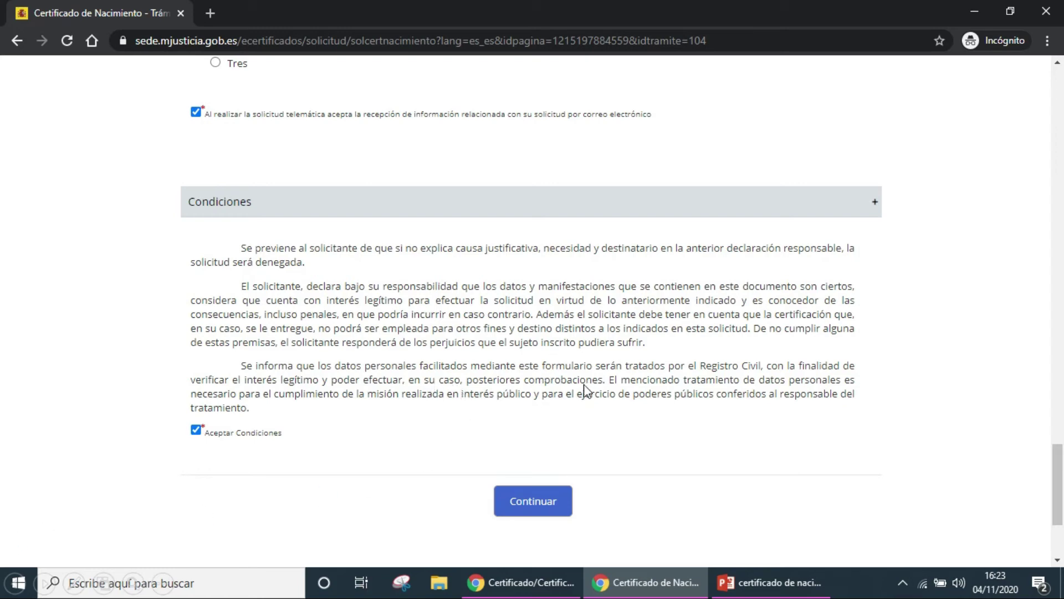
pyautogui.click(527, 501)
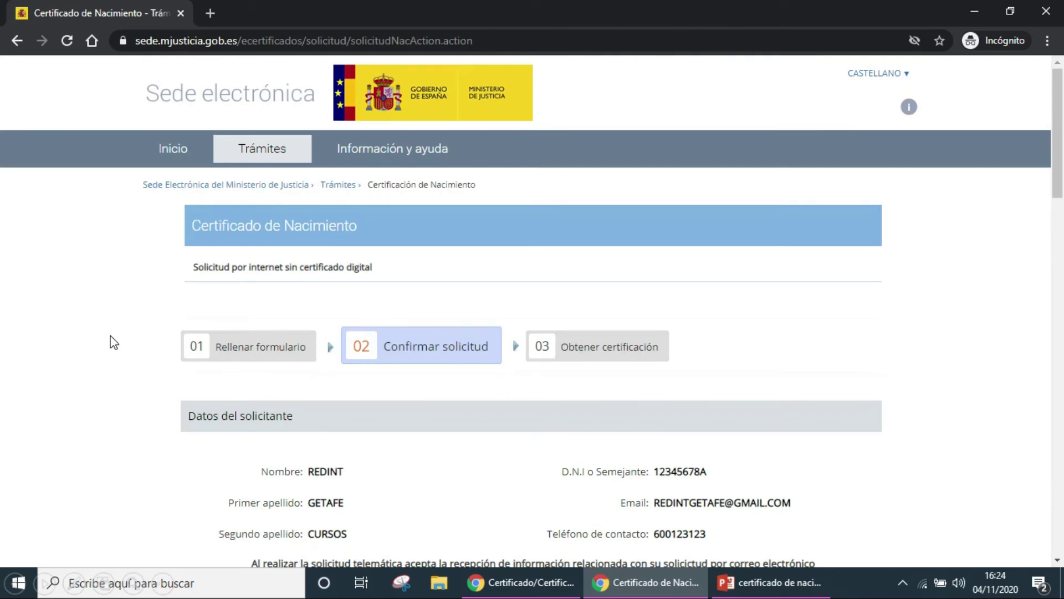
# - Review the application summary, complete the reCAPTCHA check and submit the birth certificate request
pyautogui.scroll(-5, 116, 394)
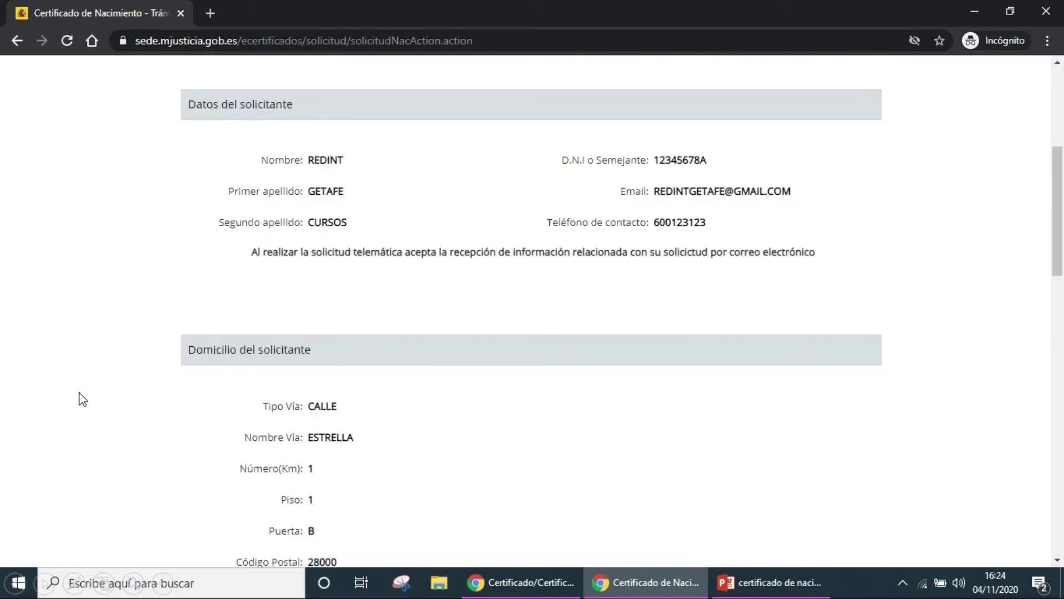
pyautogui.scroll(-4, 44, 373)
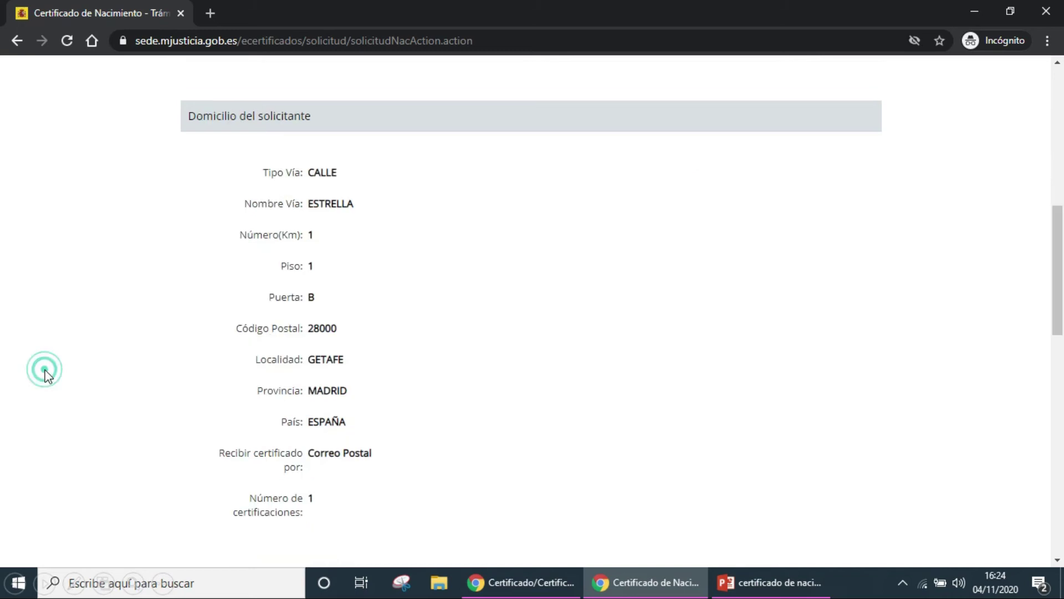
pyautogui.scroll(-10, 56, 426)
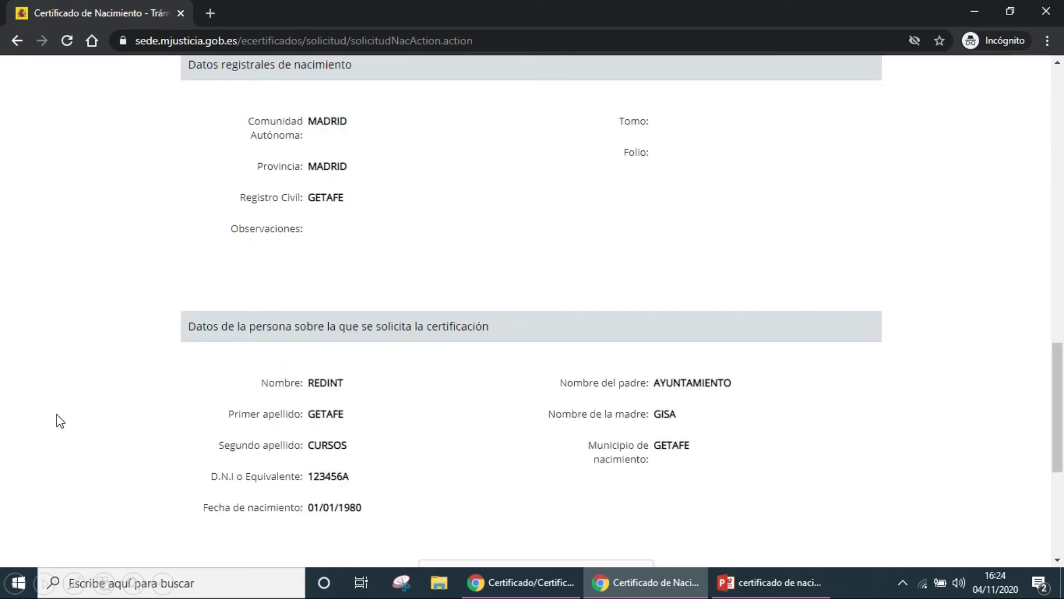
pyautogui.scroll(-6, 48, 431)
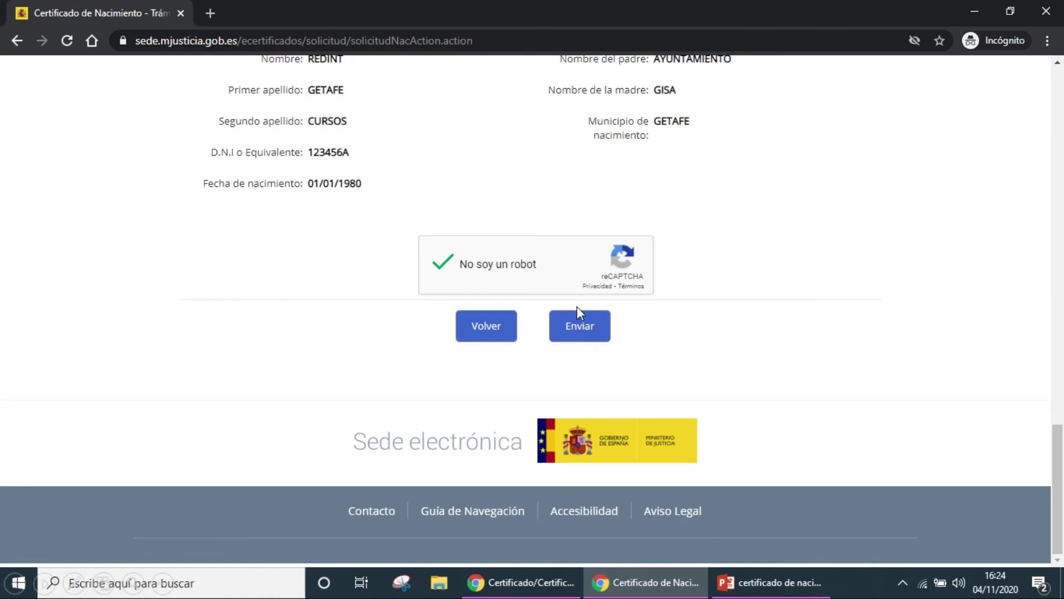
pyautogui.click(588, 331)
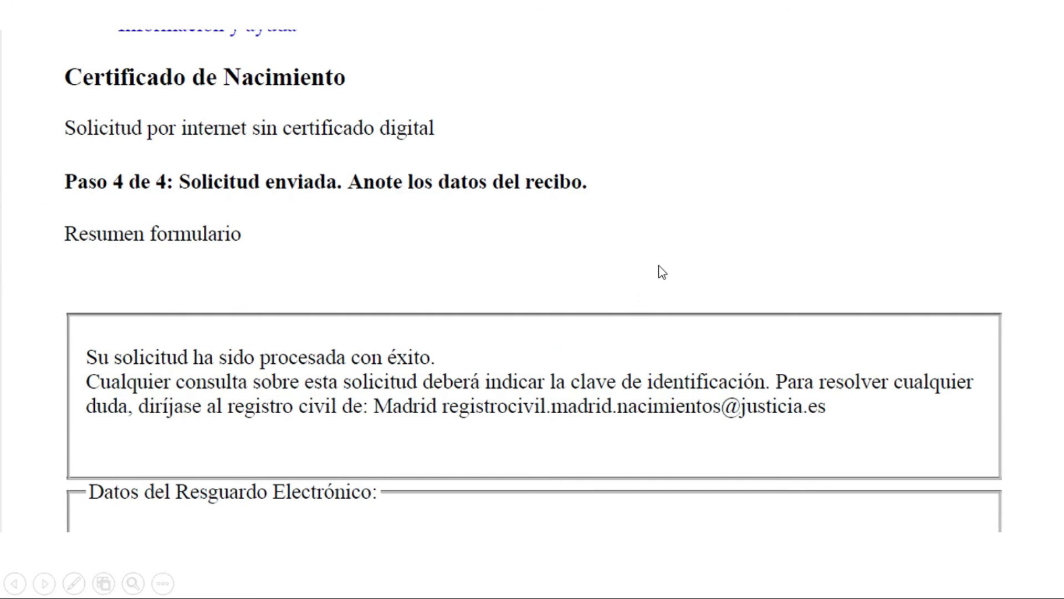
pyautogui.click(602, 288)
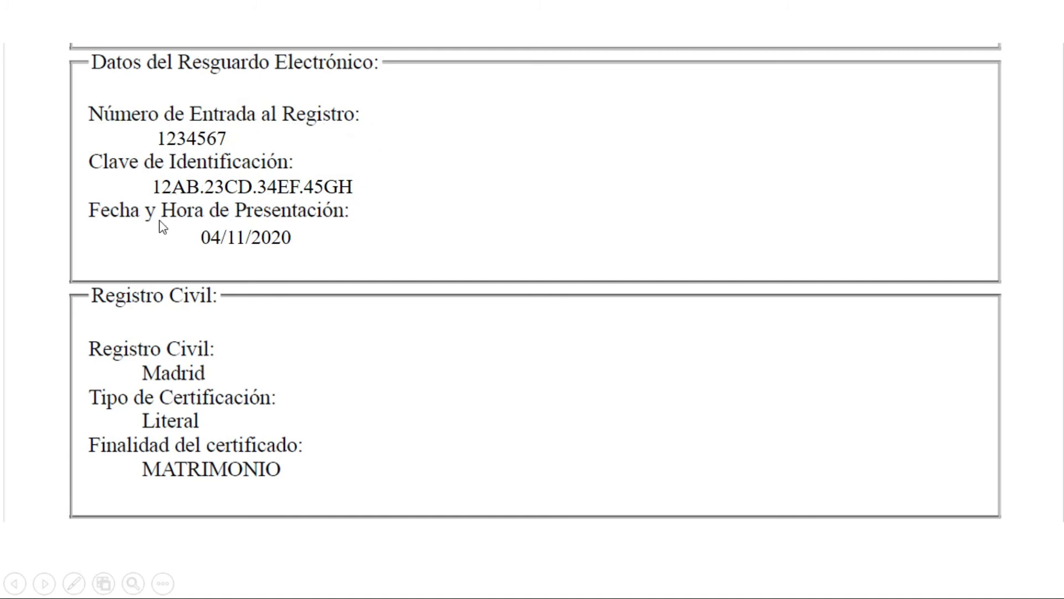
pyautogui.click(61, 464)
pyautogui.click(45, 394)
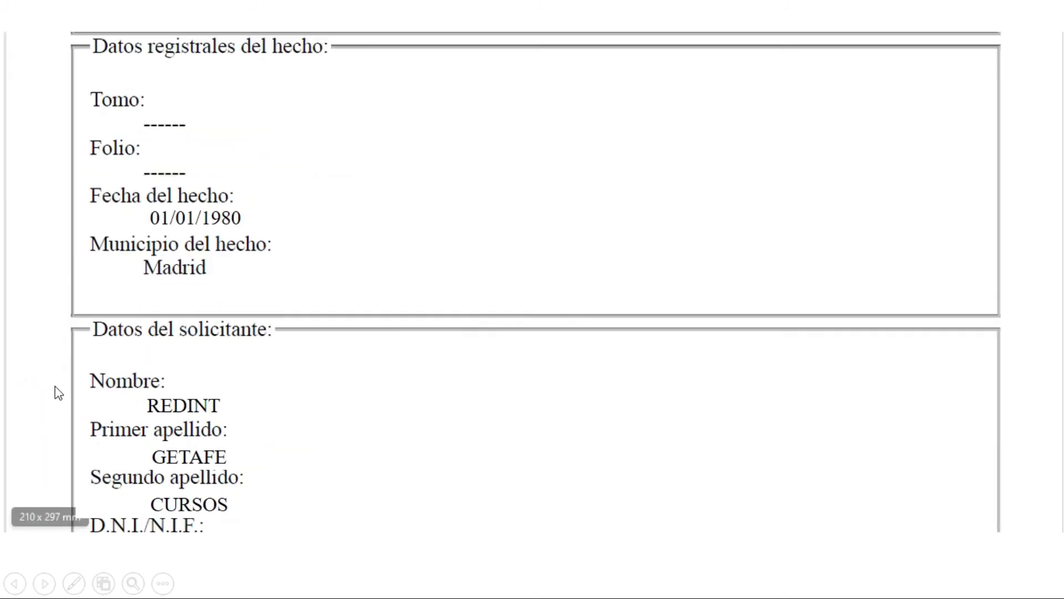
pyautogui.click(54, 386)
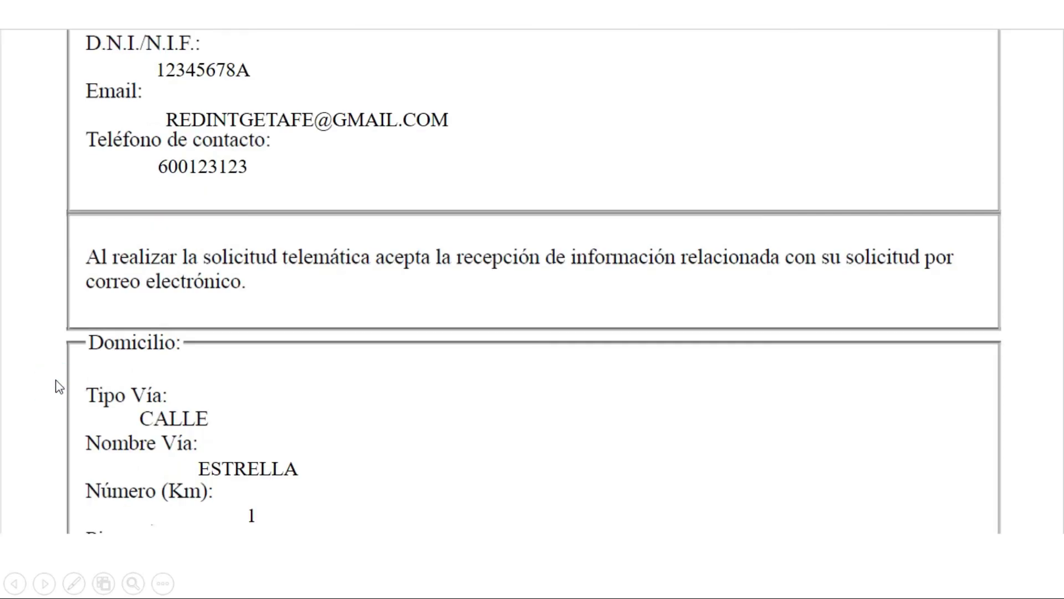
pyautogui.click(56, 382)
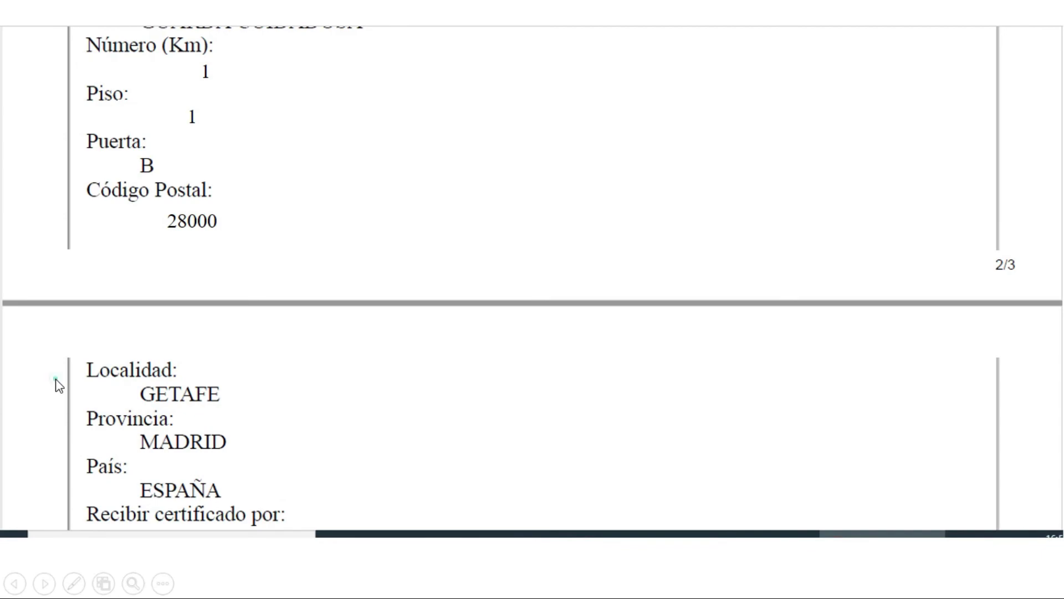
pyautogui.click(56, 381)
pyautogui.click(56, 382)
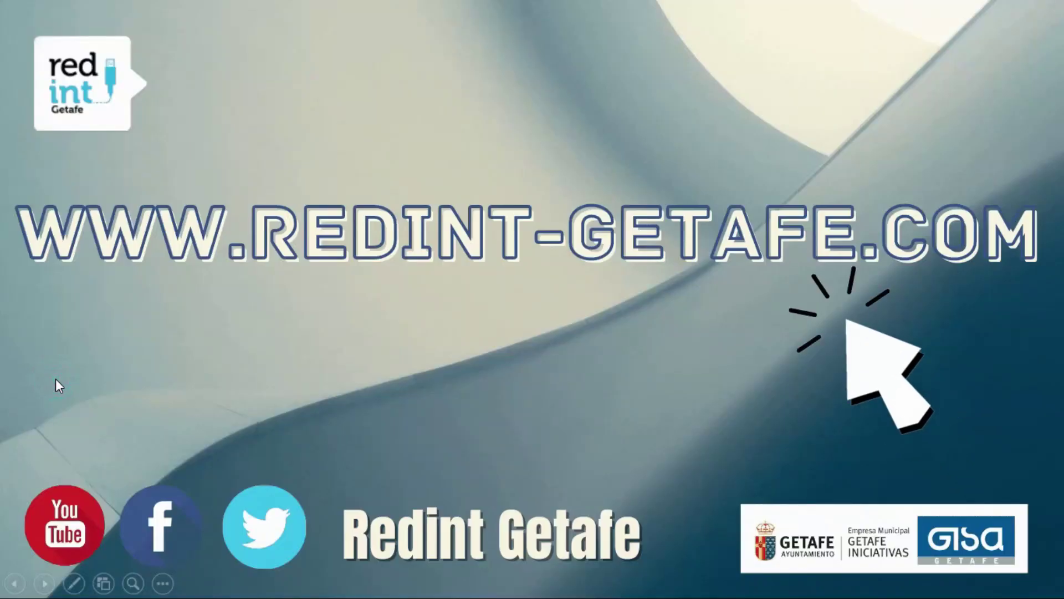